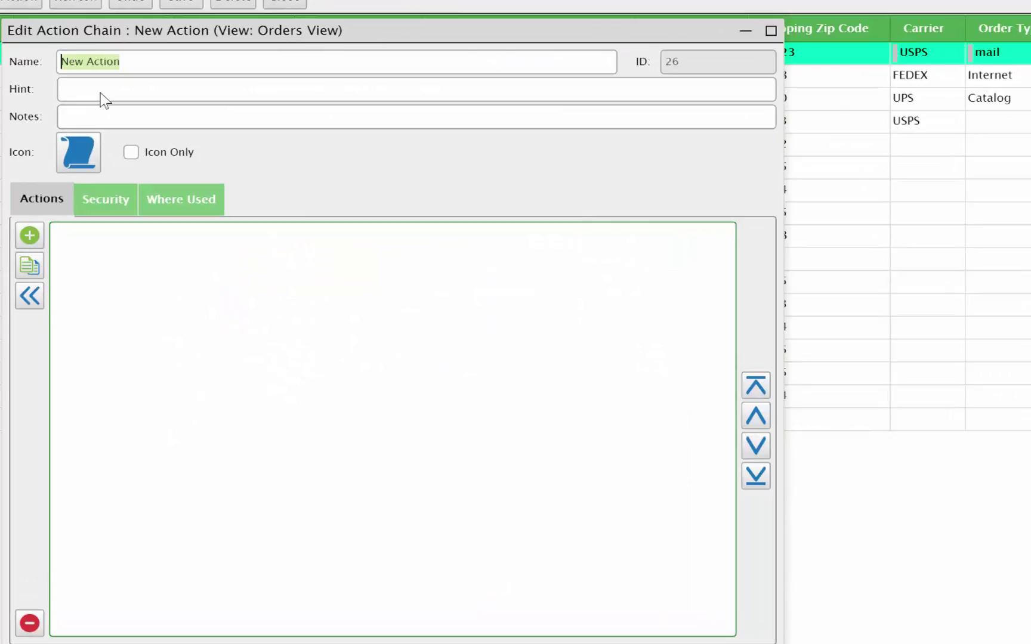
# Name the new action chain "Edit Record" and set its hint to "Edit record".
pyautogui.write('Edit')
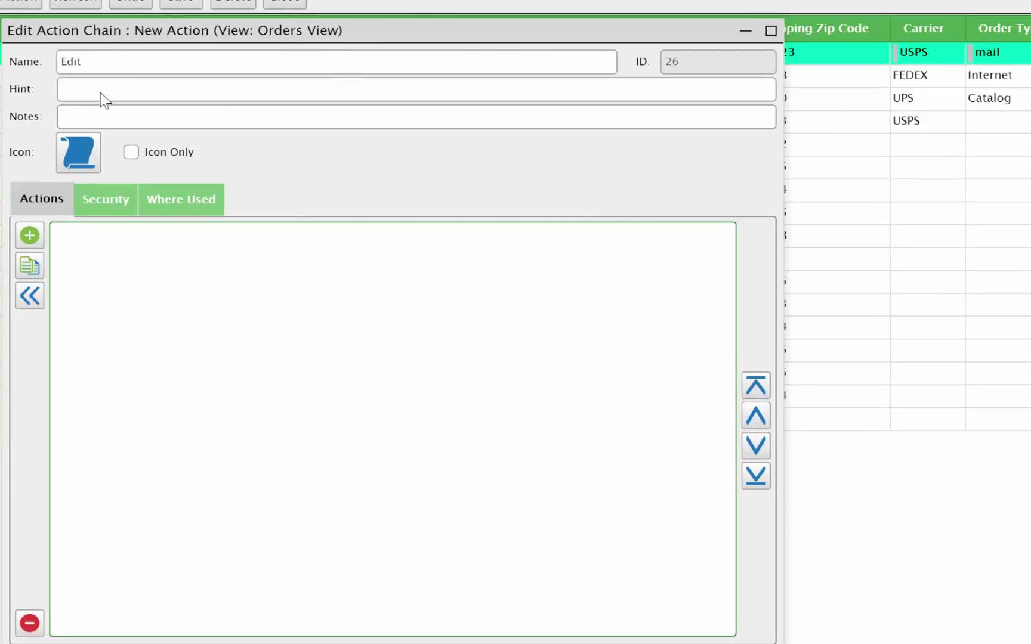
pyautogui.write(' R')
pyautogui.write('ecord')
pyautogui.press('Tab')
pyautogui.write('Et')
pyautogui.press('BackSpace')
pyautogui.write('dit record')
# Search the images for "ed" and assign the pencil-over-square icon to the action chain.
pyautogui.click(79, 146)
pyautogui.write('ed')
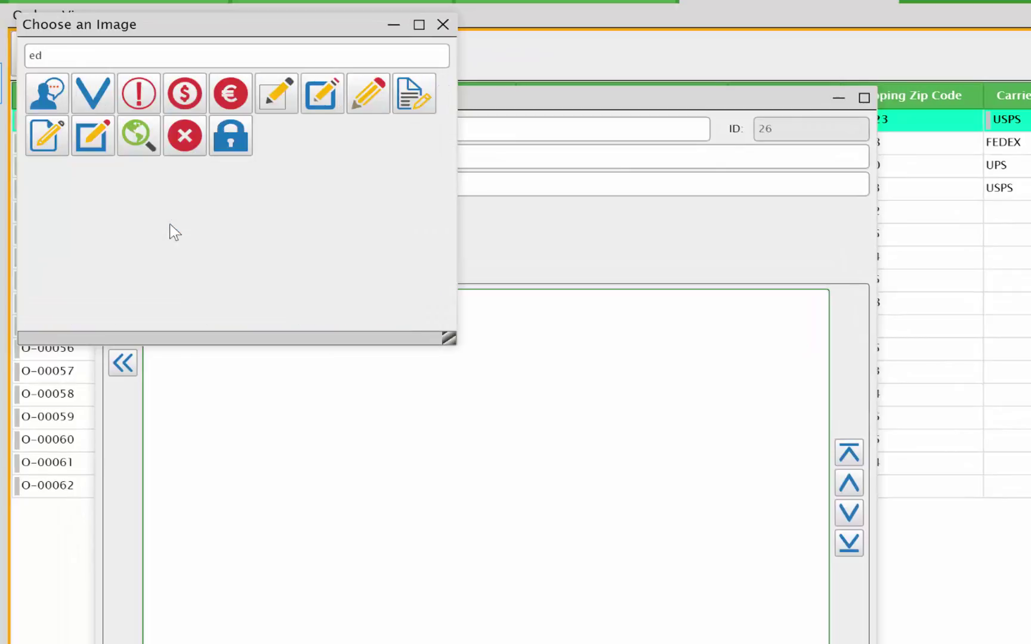
pyautogui.click(277, 93)
# Add a Store Variable action to the chain with the comment "Store order ID".
pyautogui.click(123, 303)
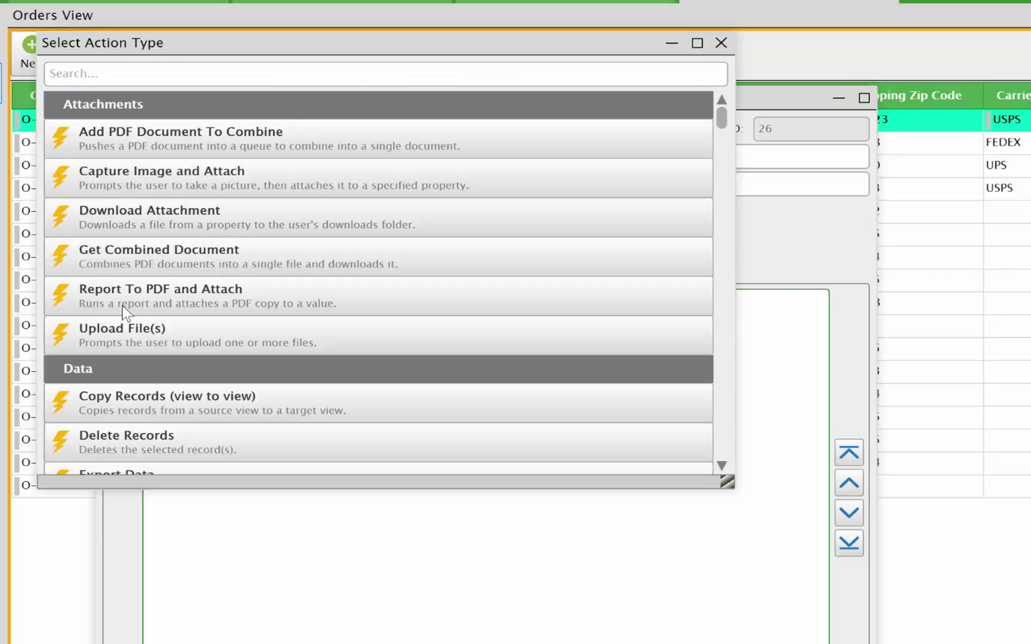
pyautogui.write('st')
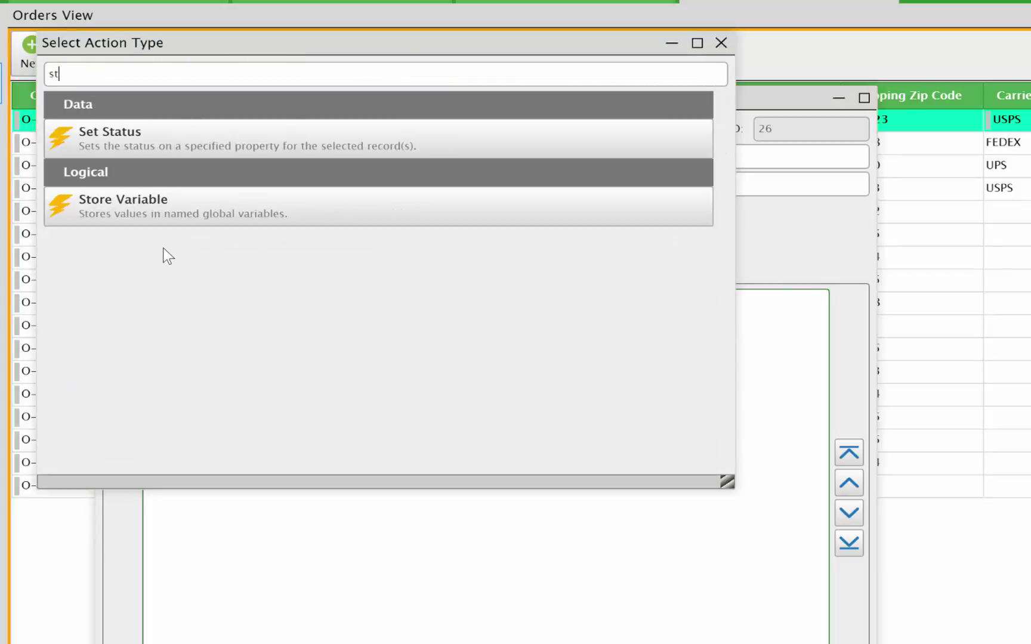
pyautogui.doubleClick(166, 207)
pyautogui.click(104, 225)
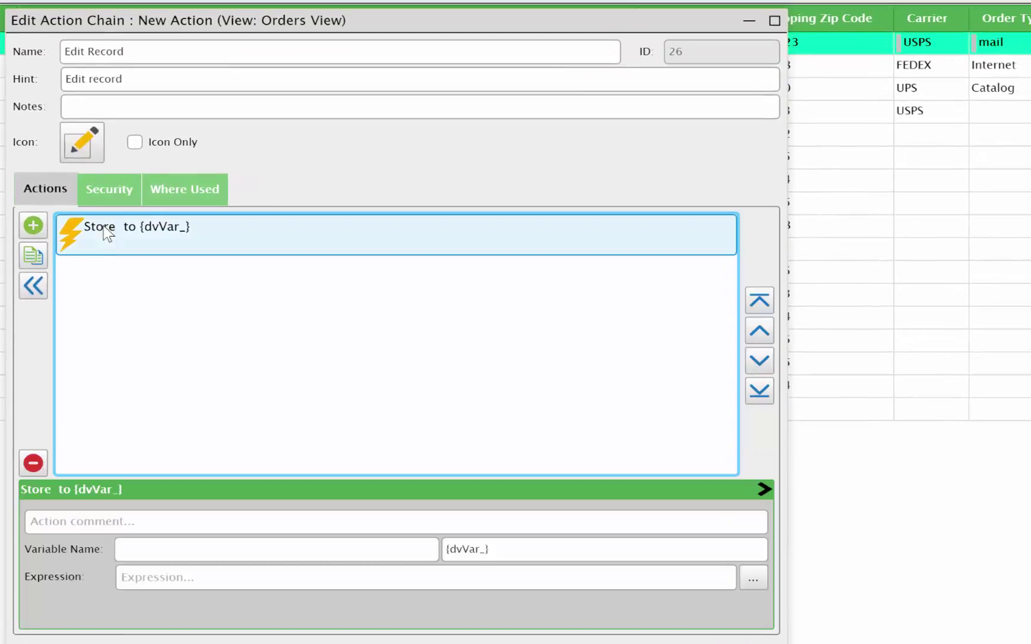
pyautogui.click(133, 526)
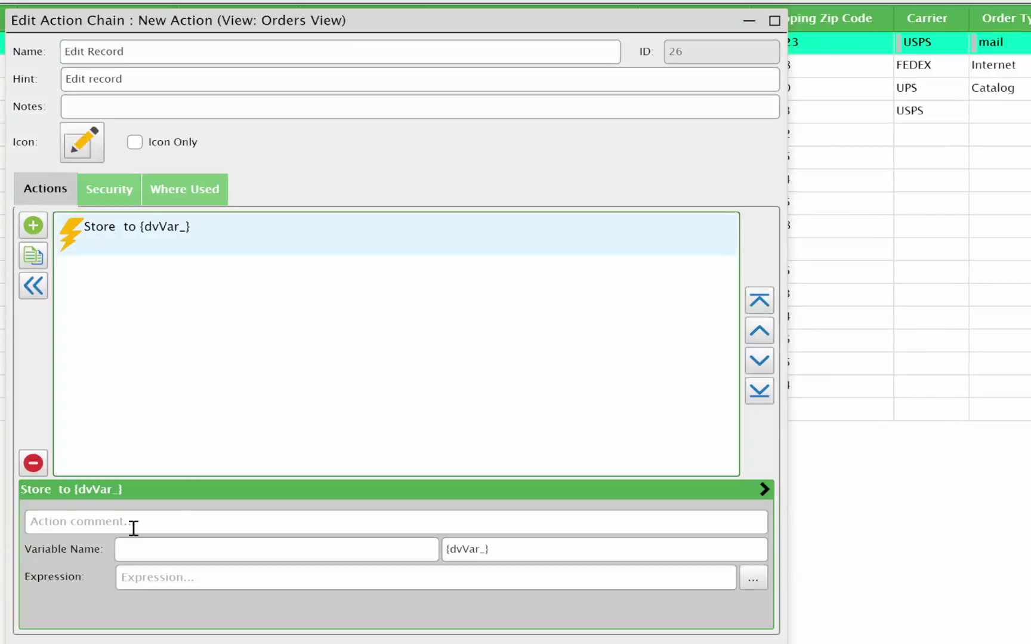
pyautogui.write('Store')
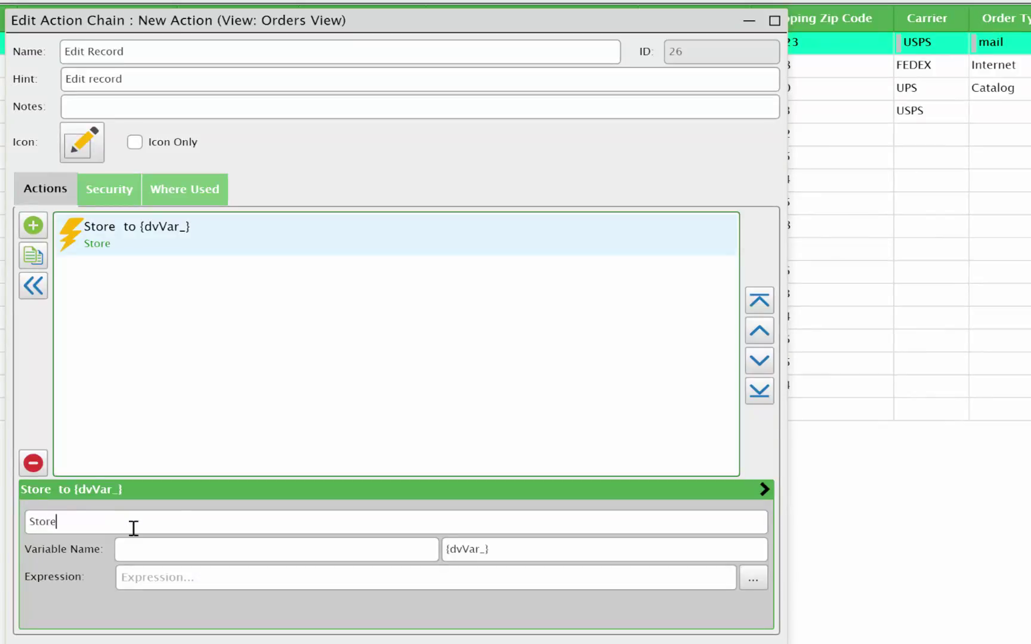
pyautogui.write(' order ID')
# Set the Store Variable action's variable name to OrderView.OrderID.
pyautogui.press('Tab')
pyautogui.write('Orv')
pyautogui.press('BackSpace')
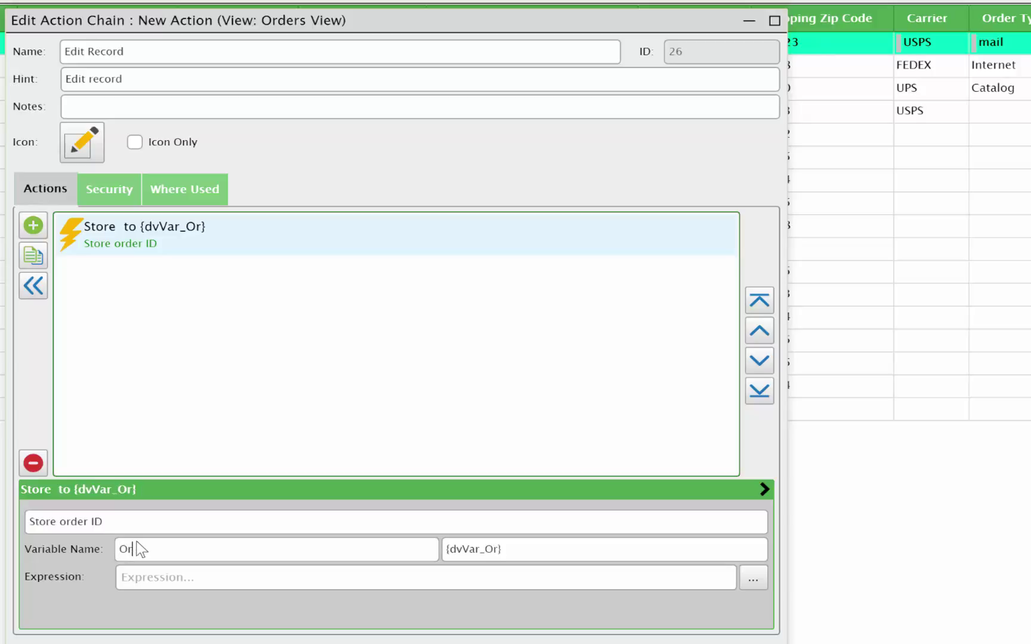
pyautogui.write('derV')
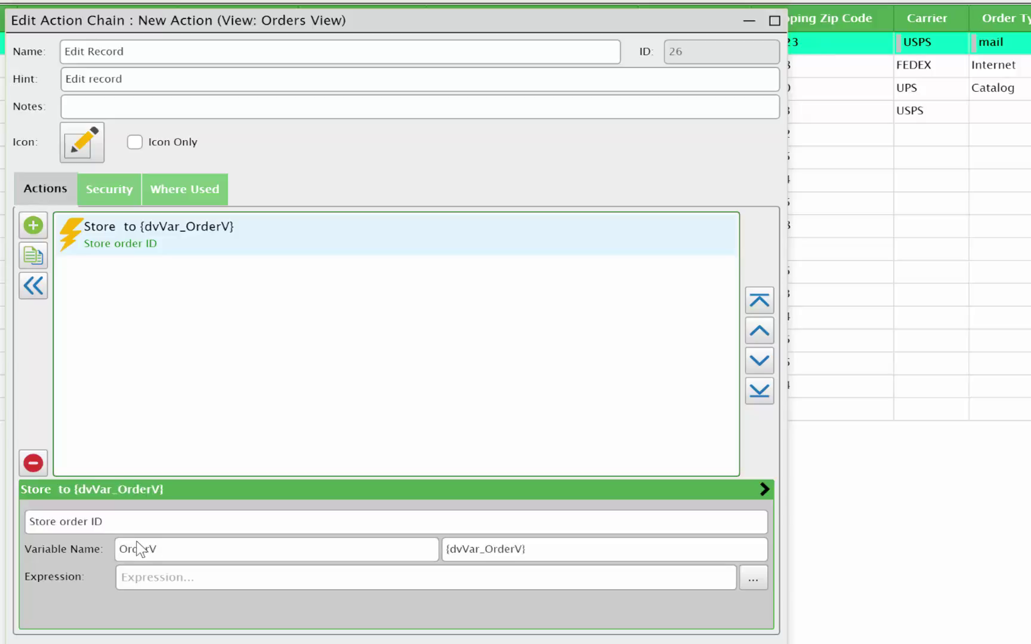
pyautogui.write('iew.')
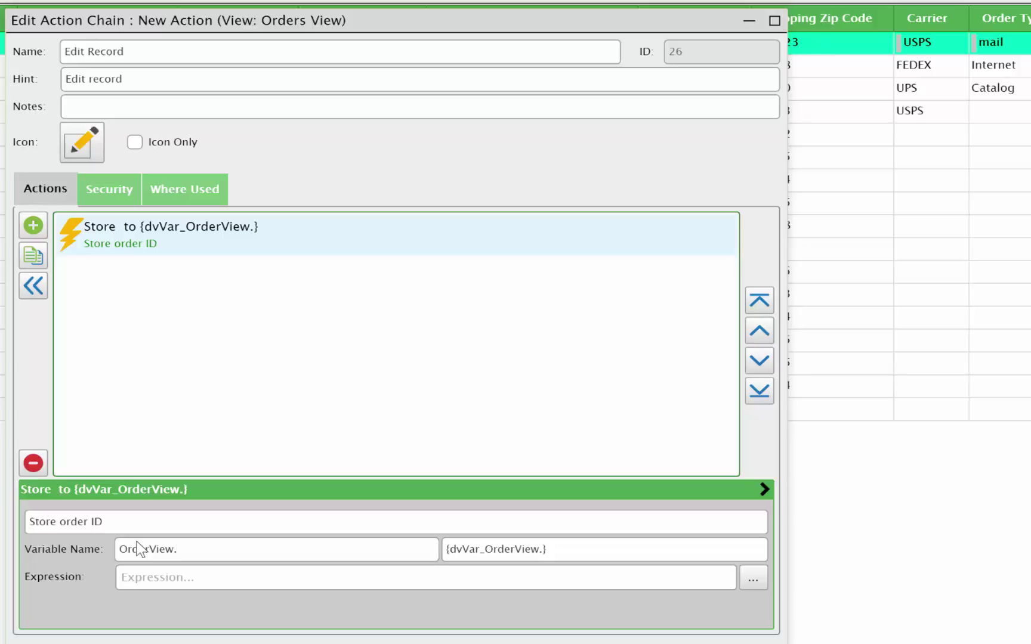
pyautogui.write('Order')
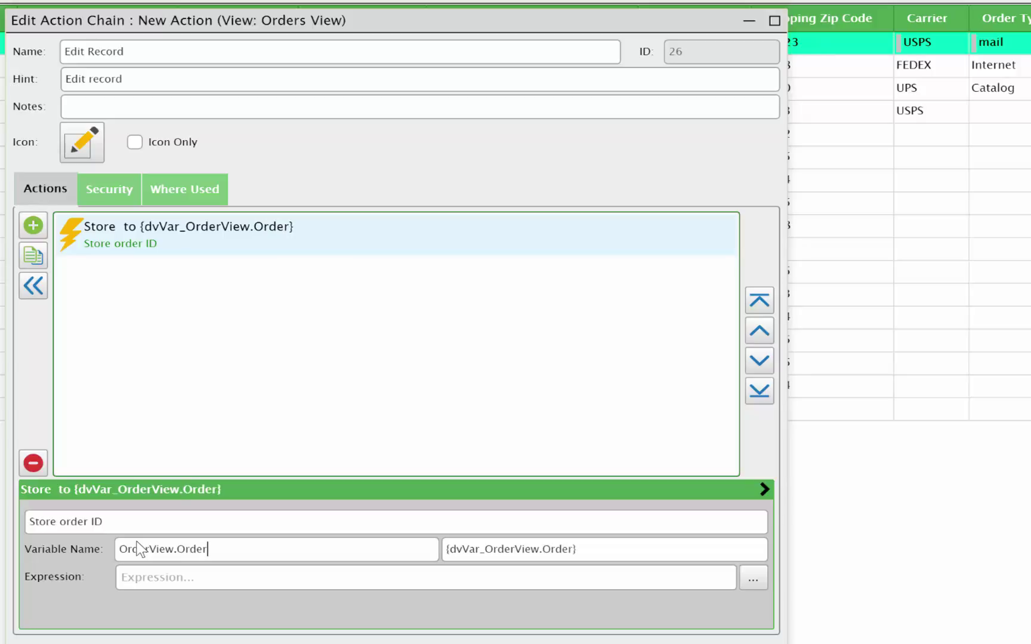
pyautogui.write('ID')
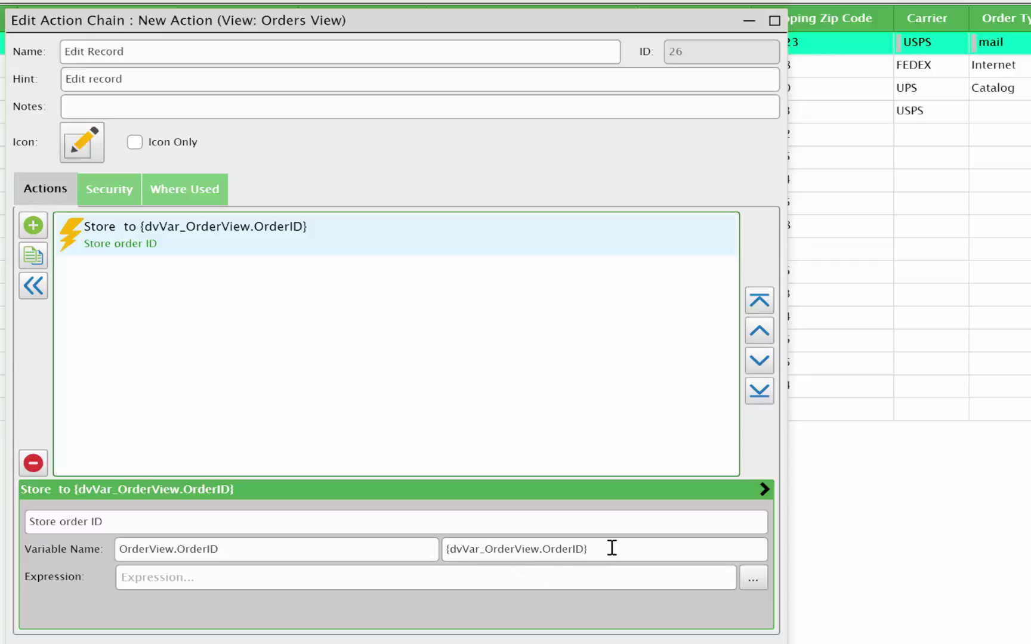
# Set the Store Variable action's expression to the [Order ID] property using the Expression Editor.
pyautogui.click(168, 576)
pyautogui.click(749, 577)
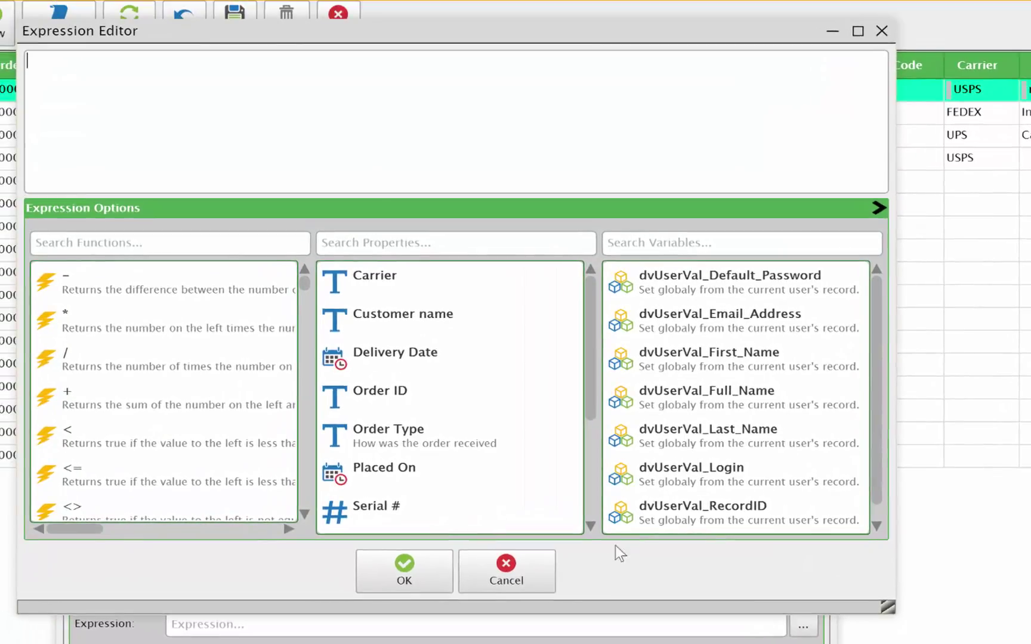
pyautogui.doubleClick(353, 396)
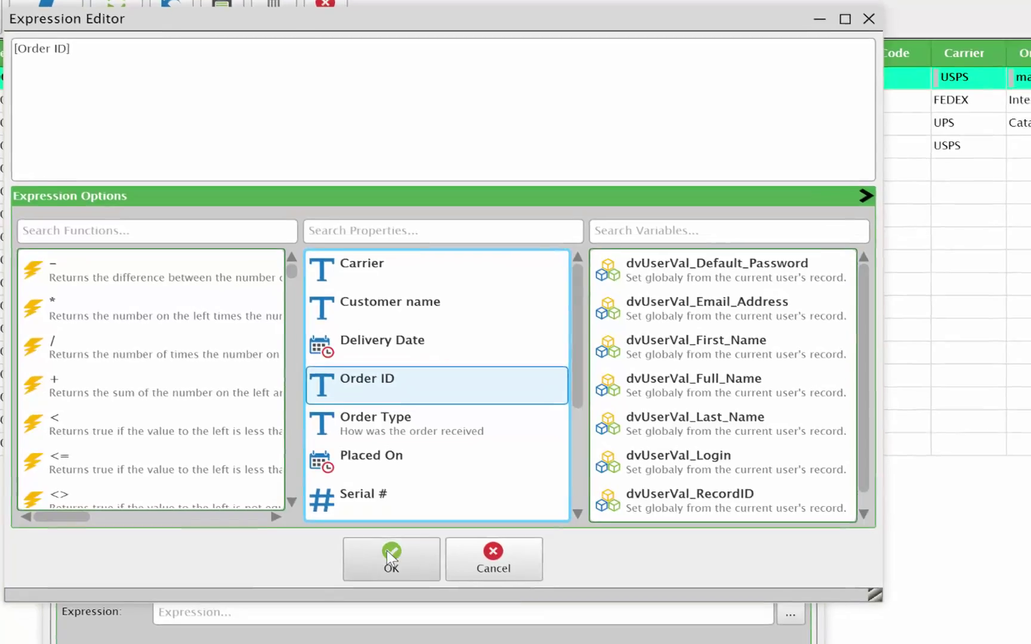
pyautogui.click(396, 570)
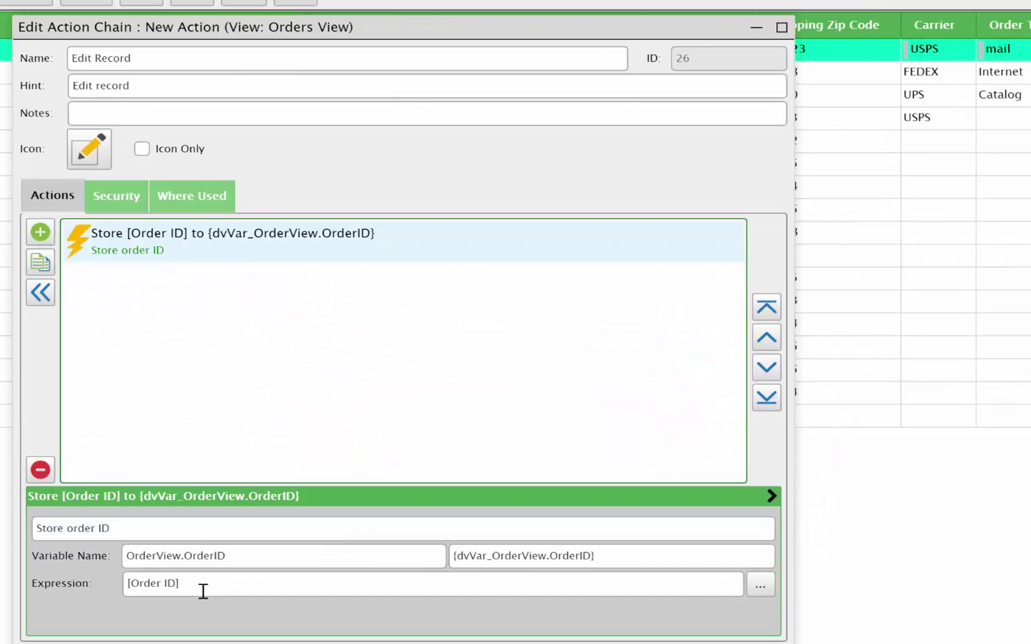
# Add an Open View action to the chain and set its view to Edit/Update Order.
pyautogui.click(43, 230)
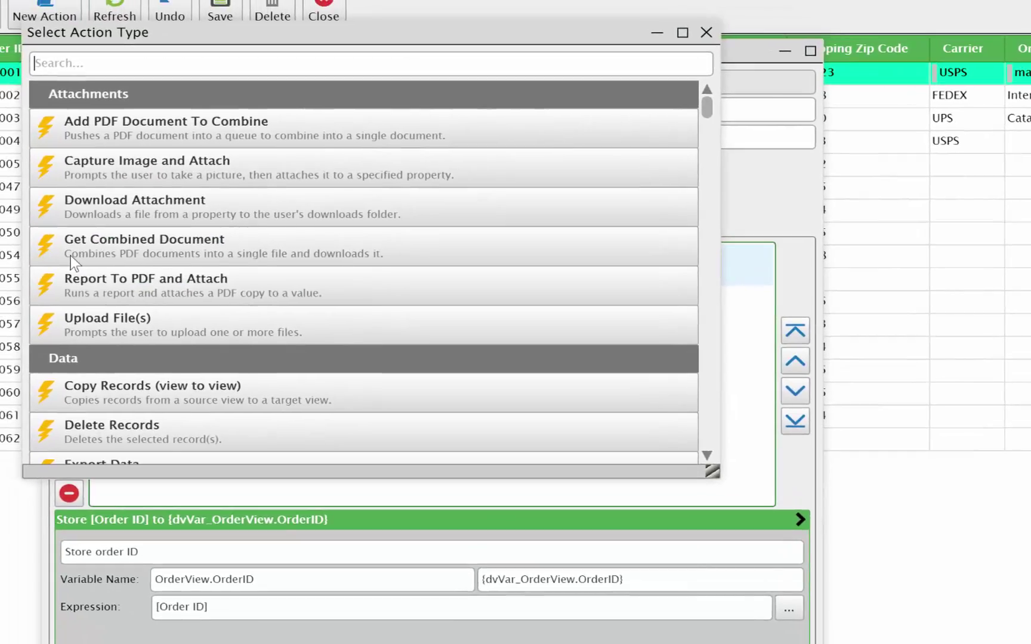
pyautogui.write('op')
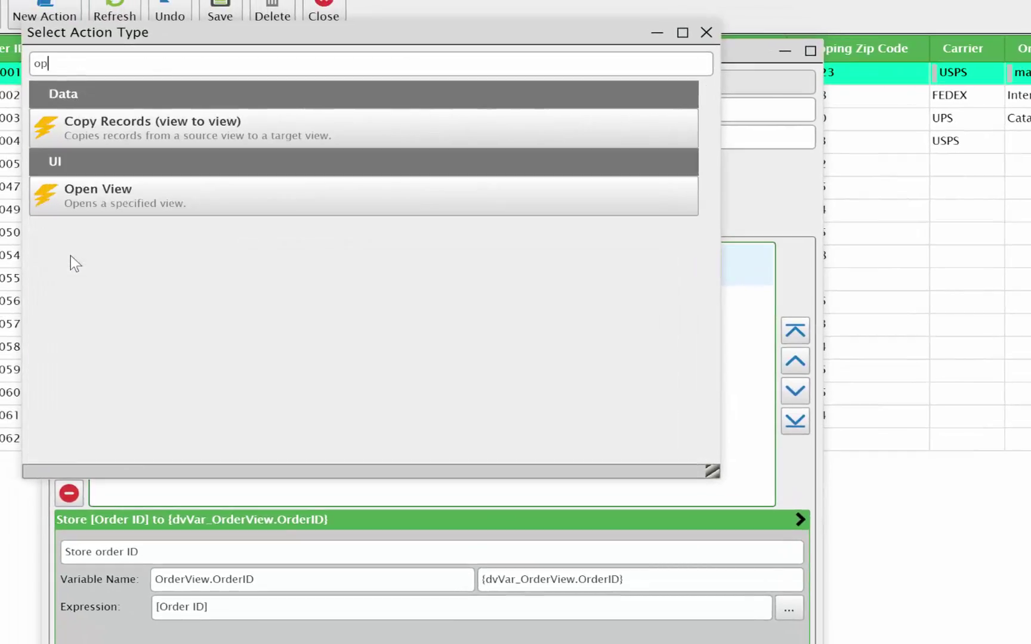
pyautogui.click(86, 195)
pyautogui.click(118, 298)
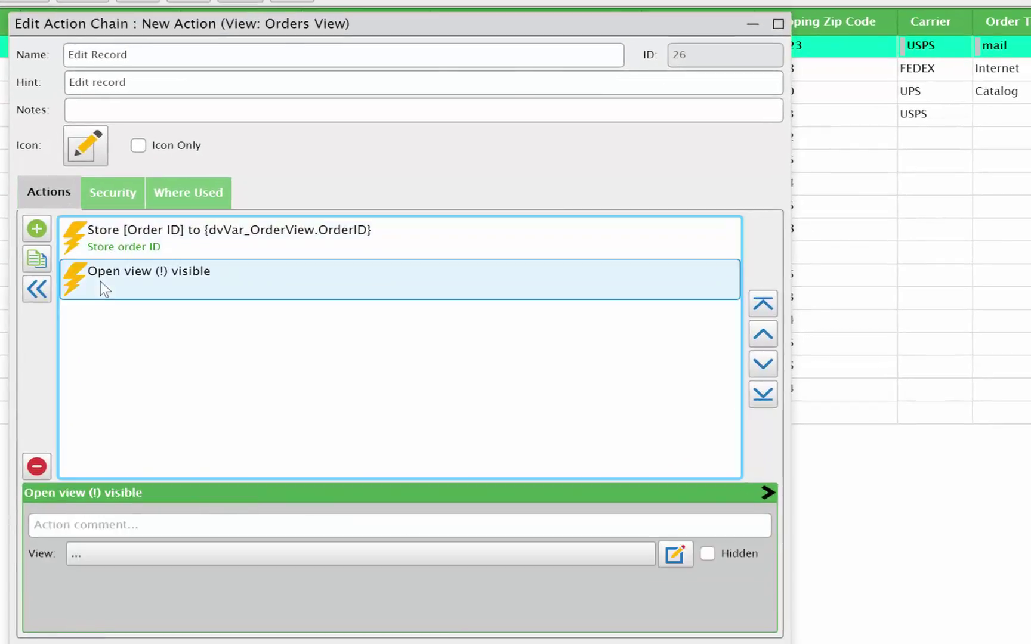
pyautogui.click(164, 560)
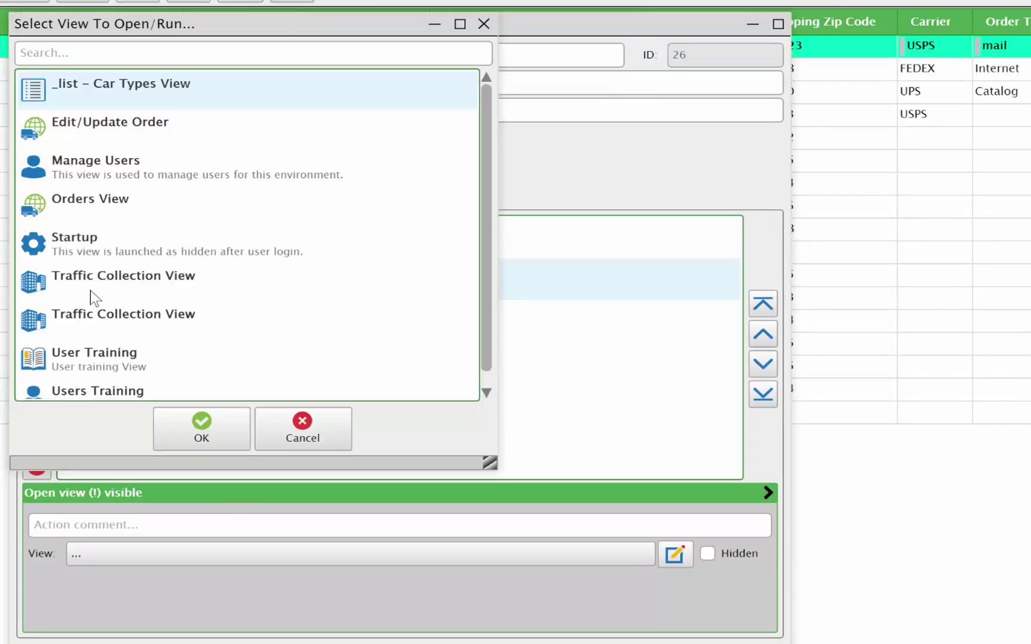
pyautogui.scroll(-1, 100, 267)
pyautogui.scroll(1, 100, 263)
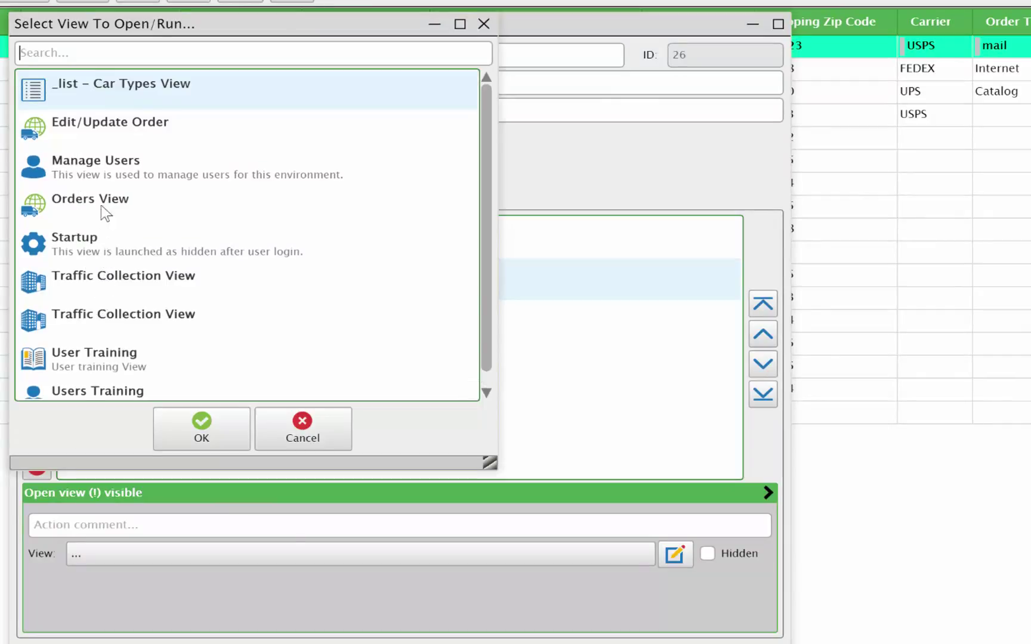
pyautogui.click(104, 132)
pyautogui.click(192, 423)
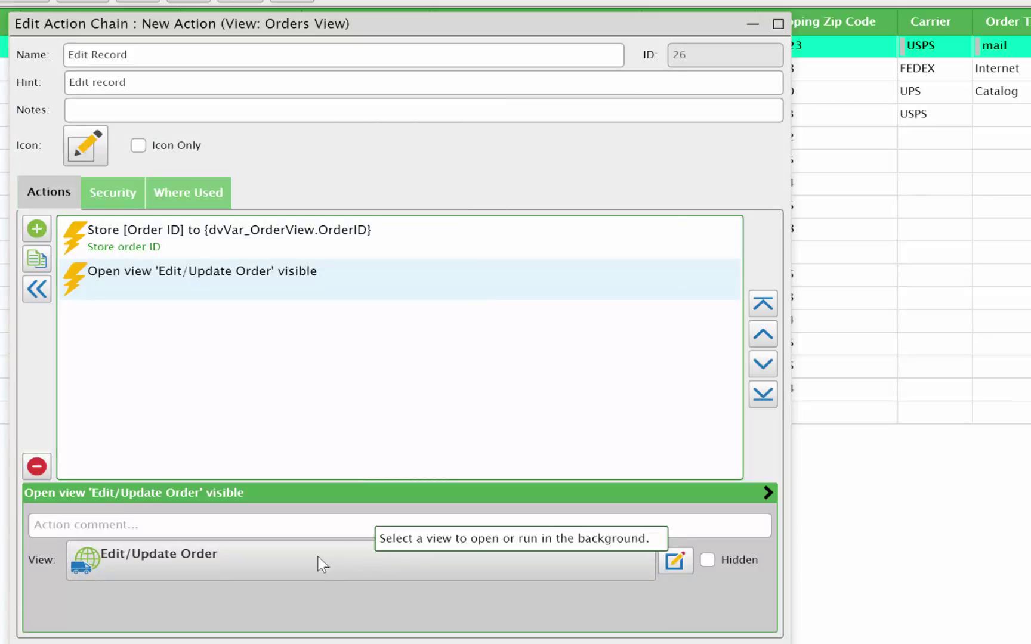
# In the Edit/Update Order view's definition, filter the Order ID column to equal {OrdersView.OrderID} and save the column property.
pyautogui.click(673, 561)
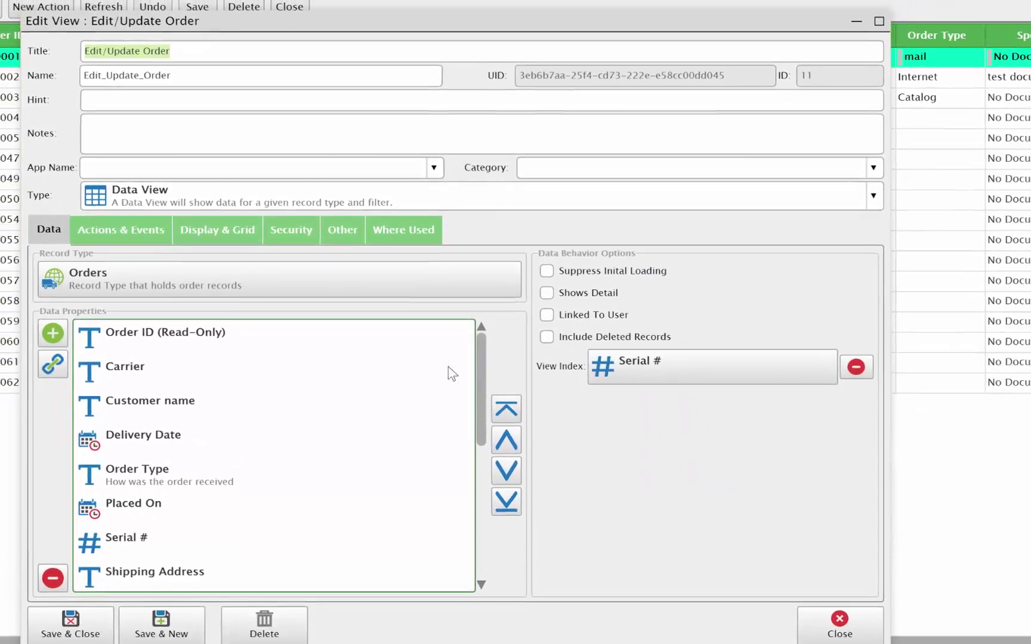
pyautogui.click(180, 333)
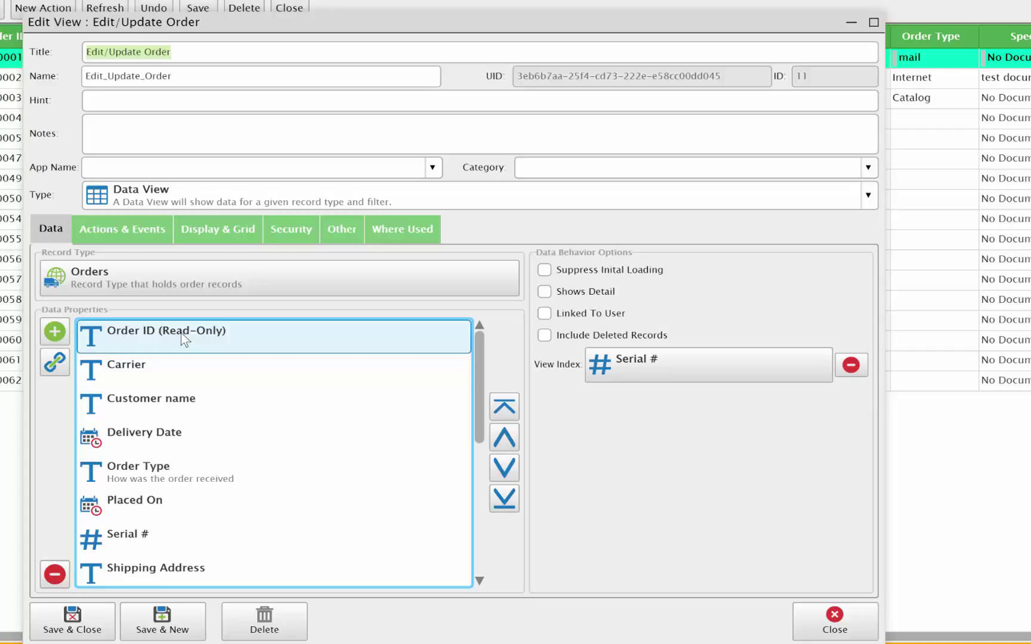
pyautogui.doubleClick(182, 339)
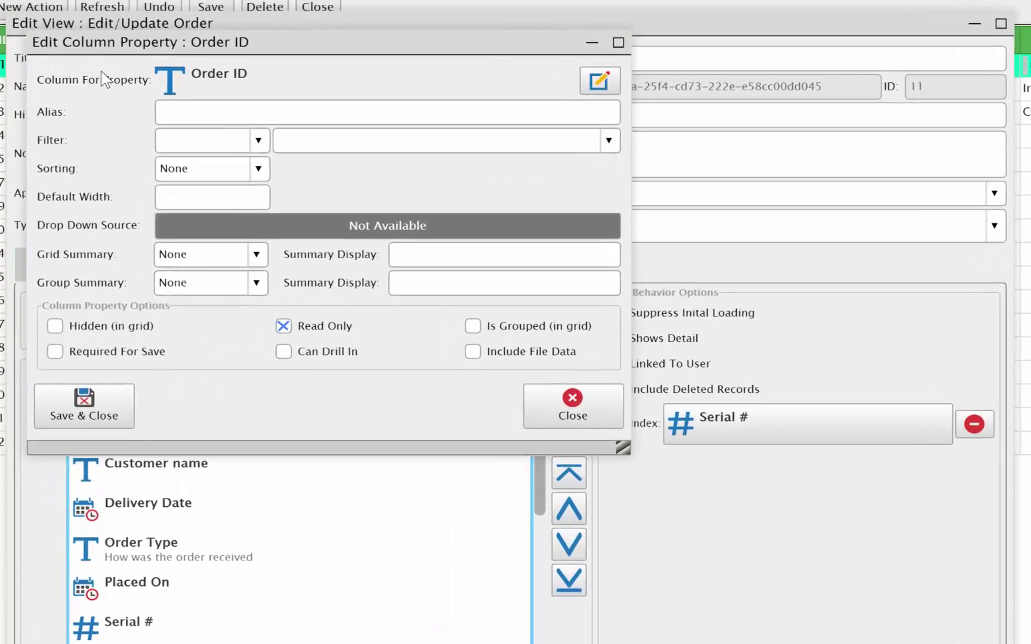
pyautogui.click(244, 141)
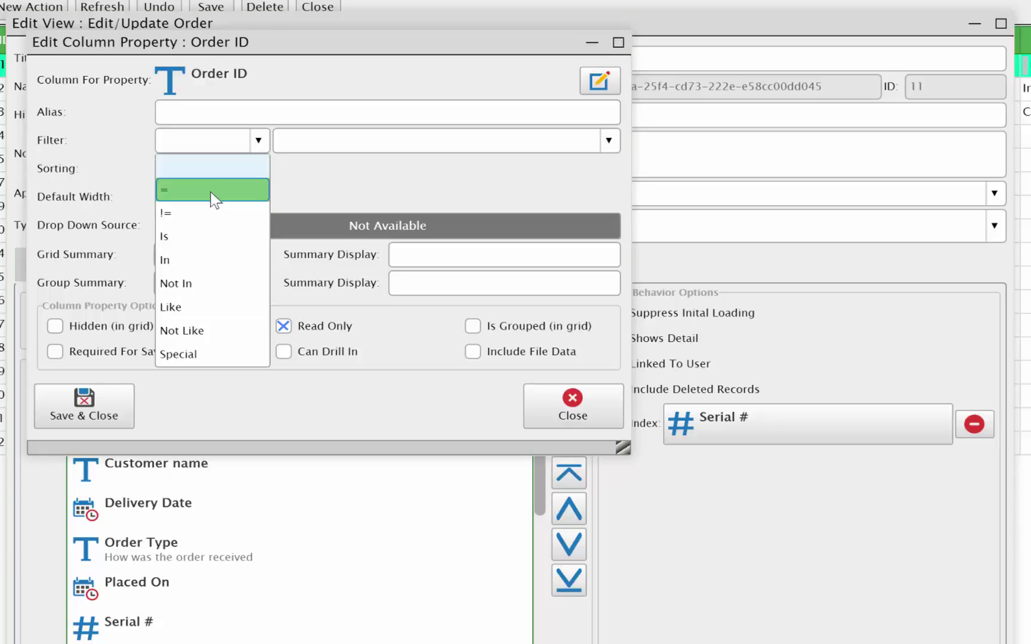
pyautogui.click(210, 191)
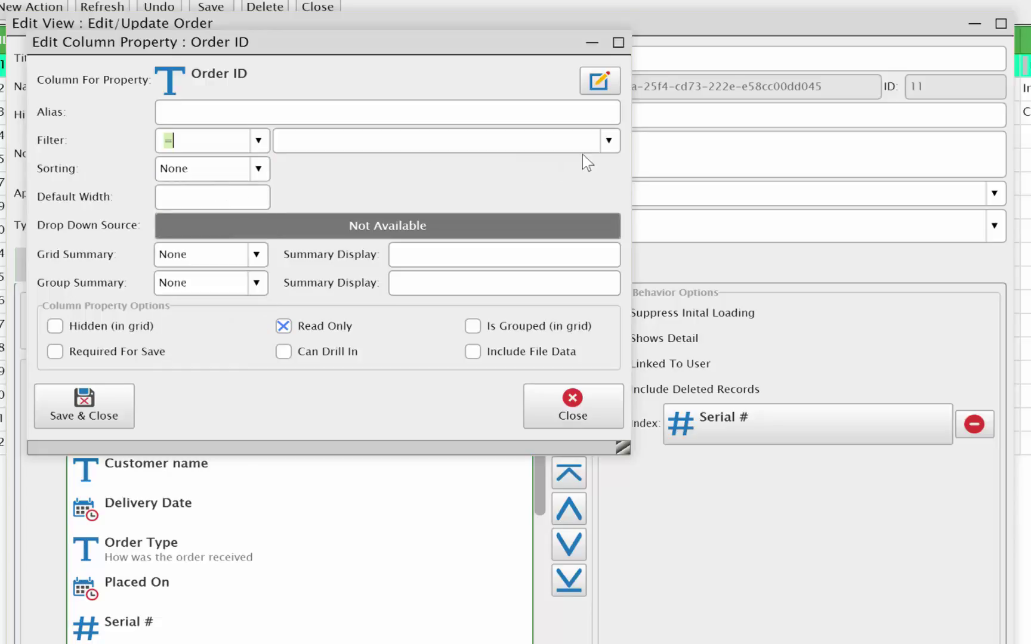
pyautogui.click(617, 142)
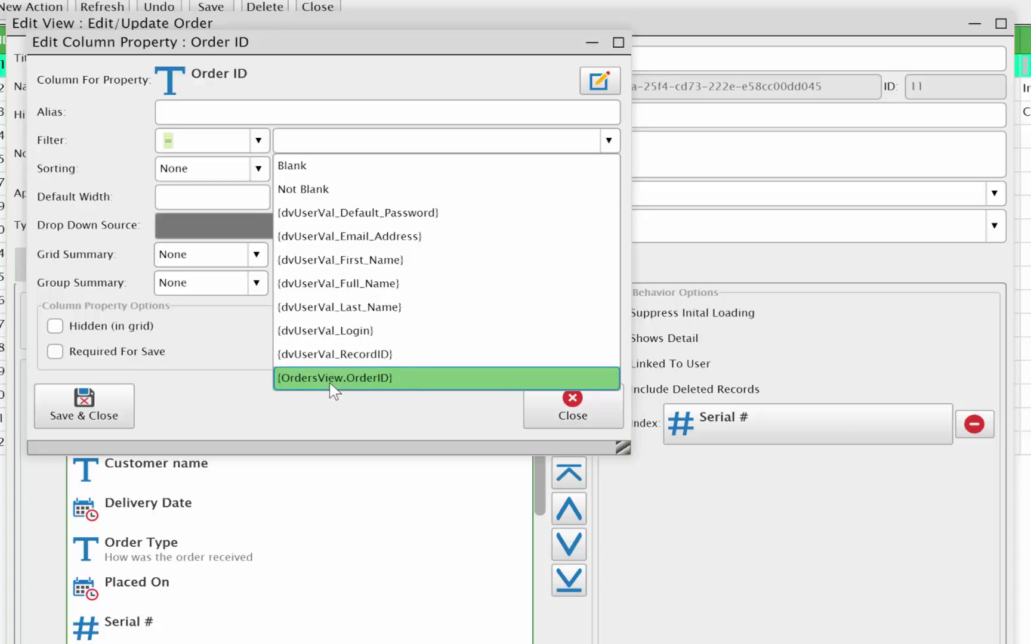
pyautogui.click(366, 379)
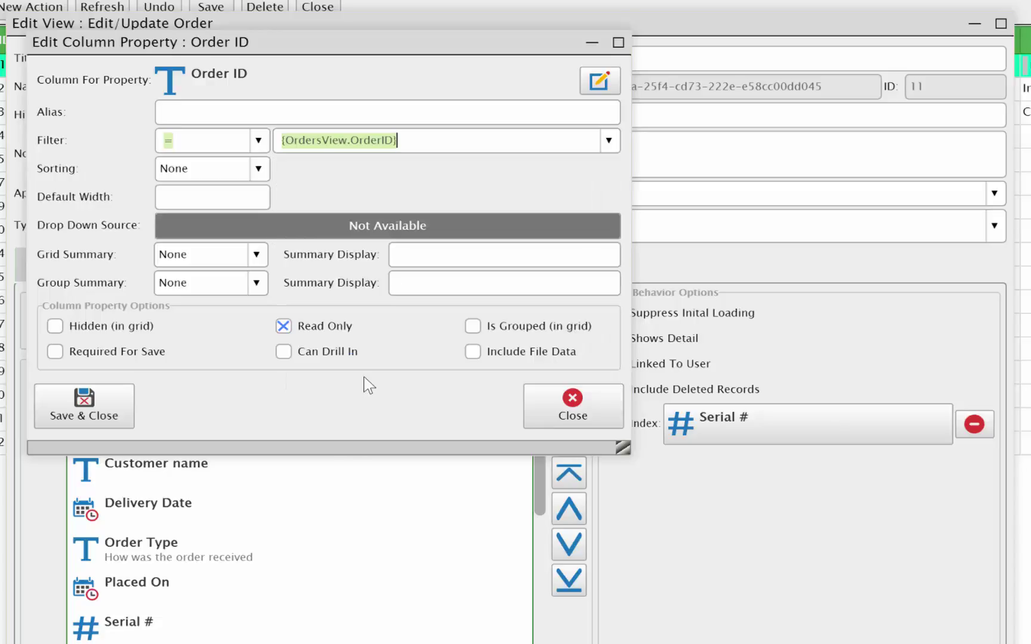
pyautogui.click(71, 412)
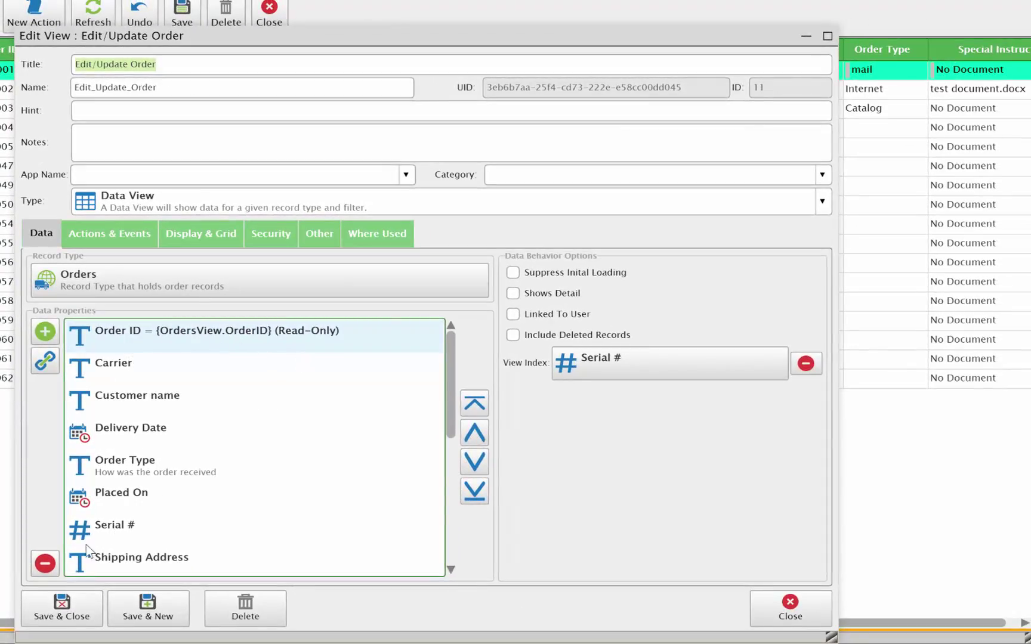
# Save the Edit/Update Order view and the Edit Record action chain, and leave design mode.
pyautogui.click(56, 615)
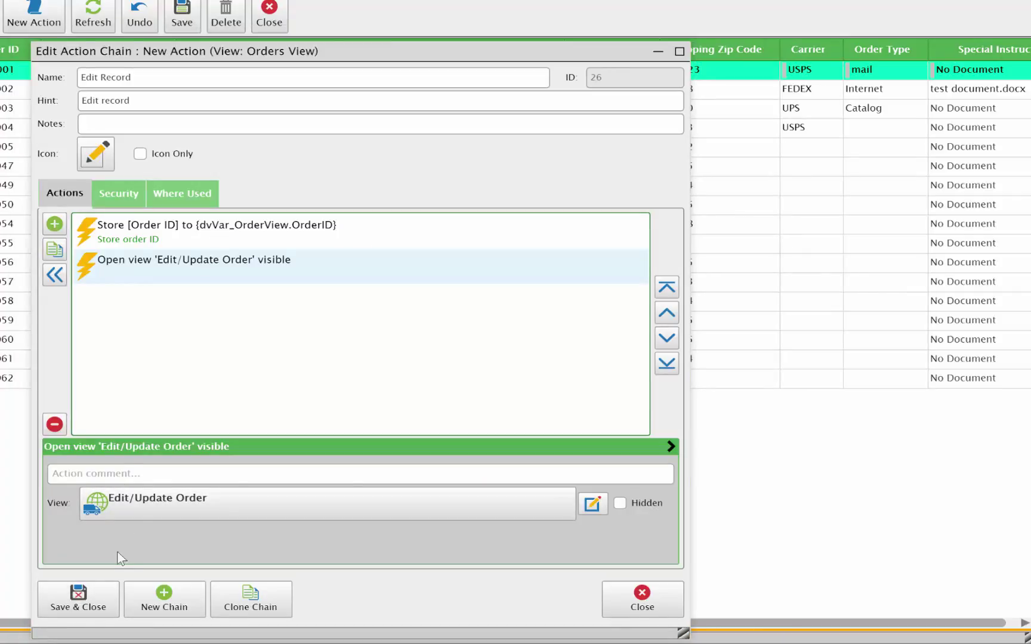
pyautogui.click(91, 606)
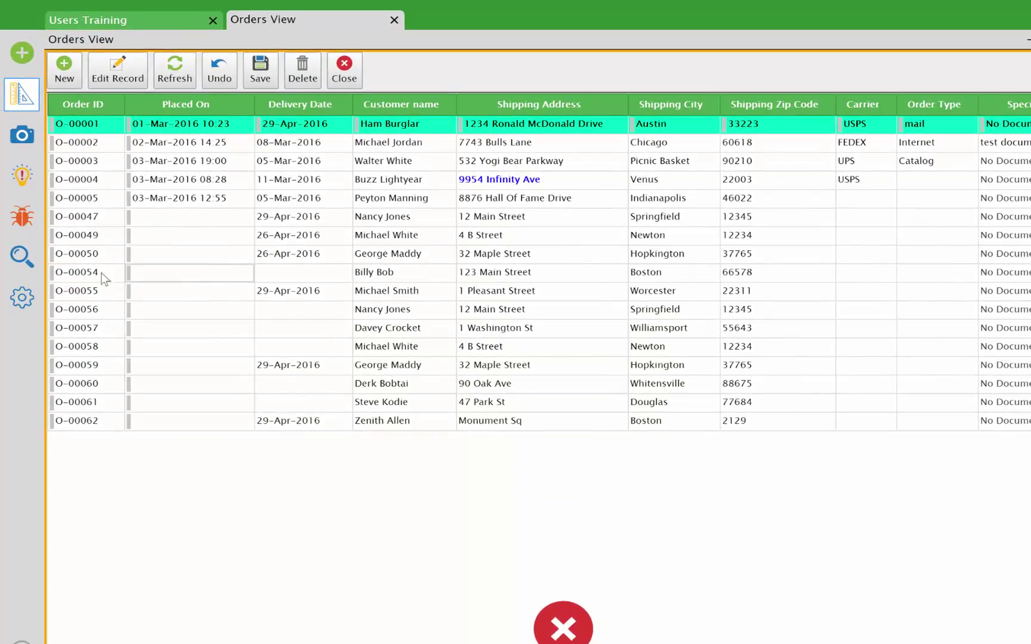
pyautogui.click(22, 137)
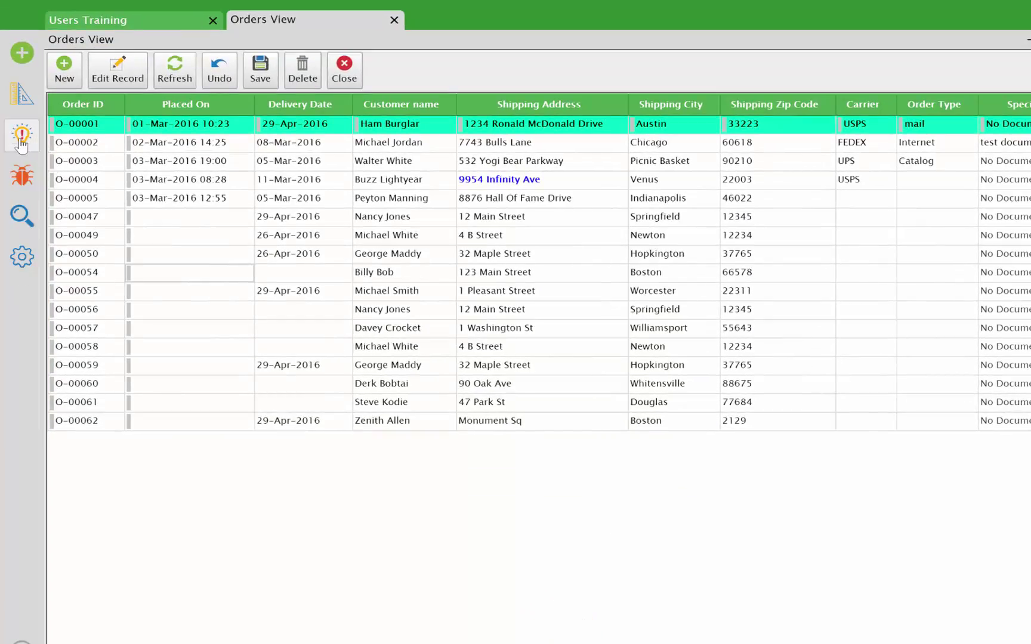
# Run the Edit Record action on the order in the fifth row of the Orders View.
pyautogui.click(88, 196)
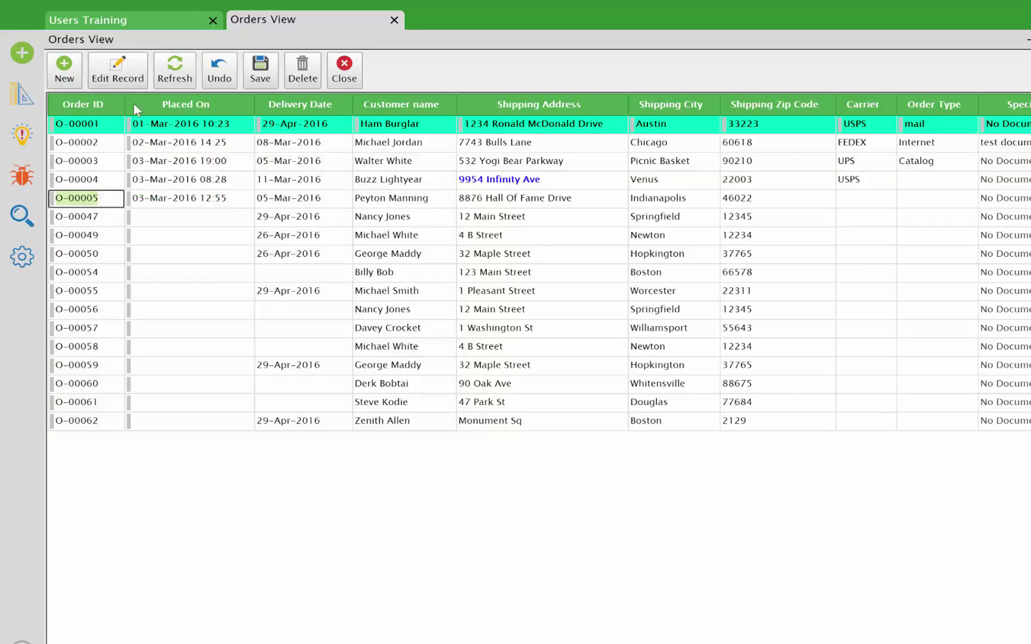
pyautogui.click(126, 80)
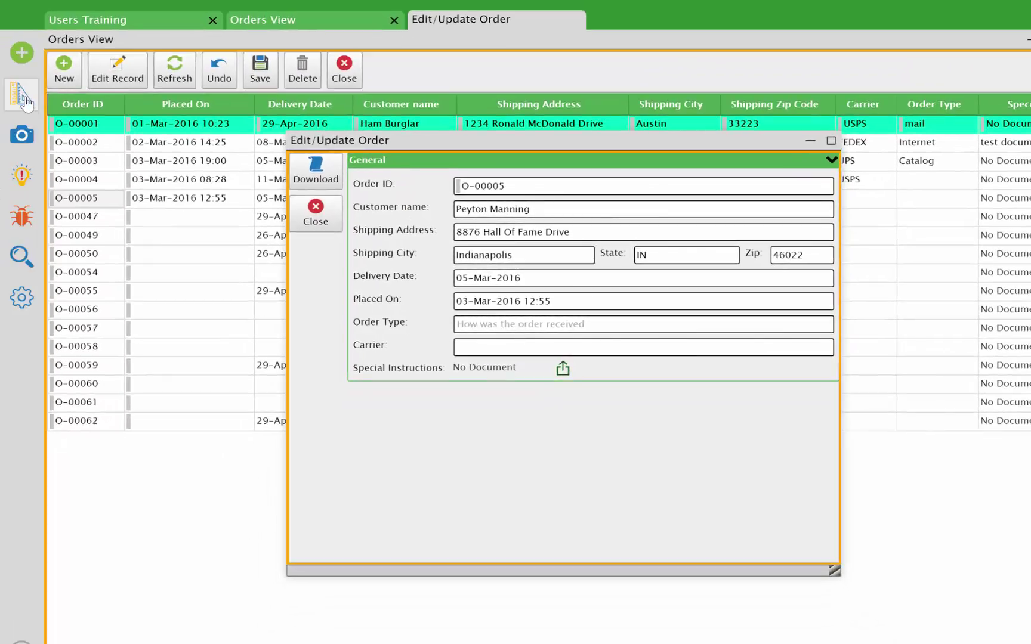
# In the Edit/Update Order view's Close action chain, add a Store Variable action and move it above the close-view action.
pyautogui.click(24, 97)
pyautogui.click(315, 217)
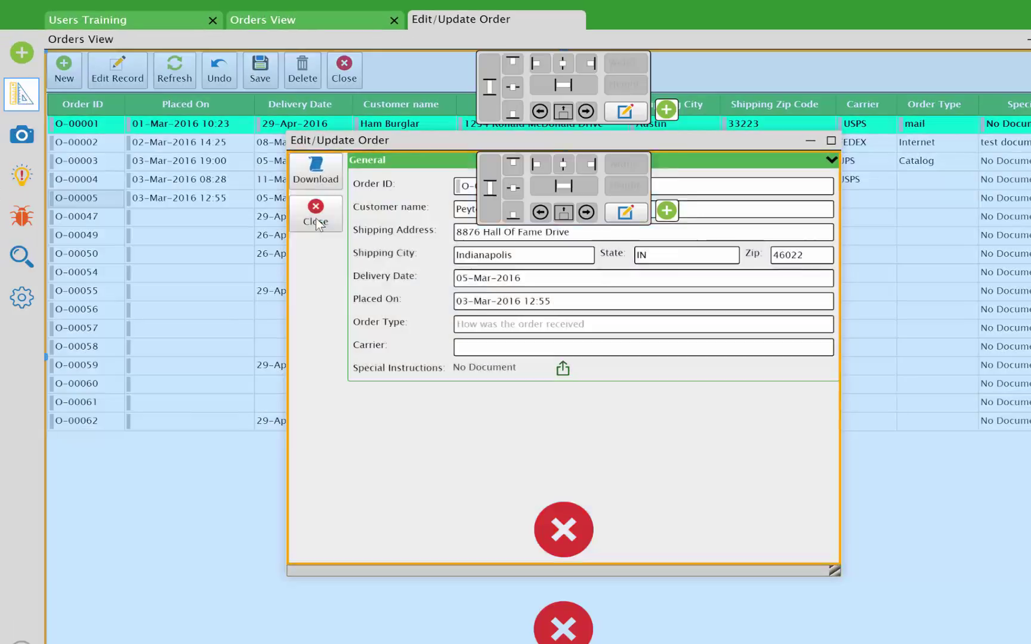
pyautogui.click(435, 303)
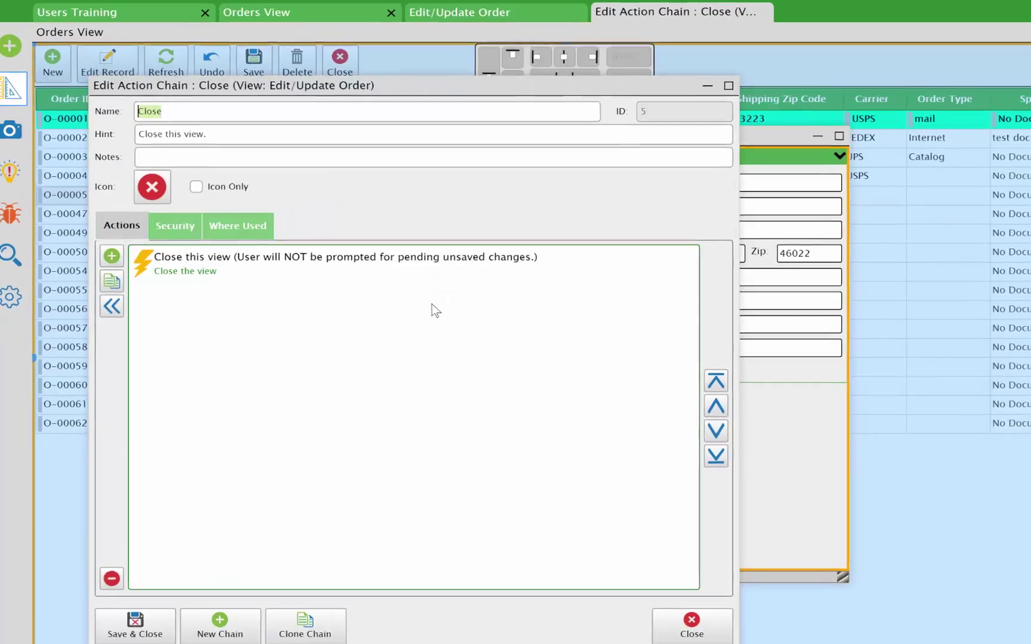
pyautogui.click(53, 246)
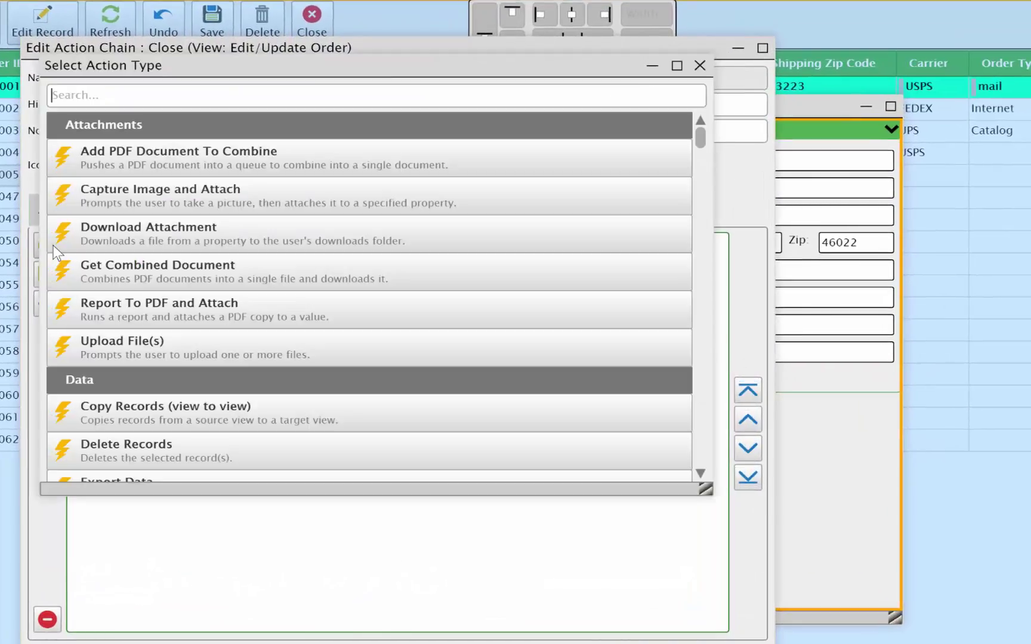
pyautogui.write('st')
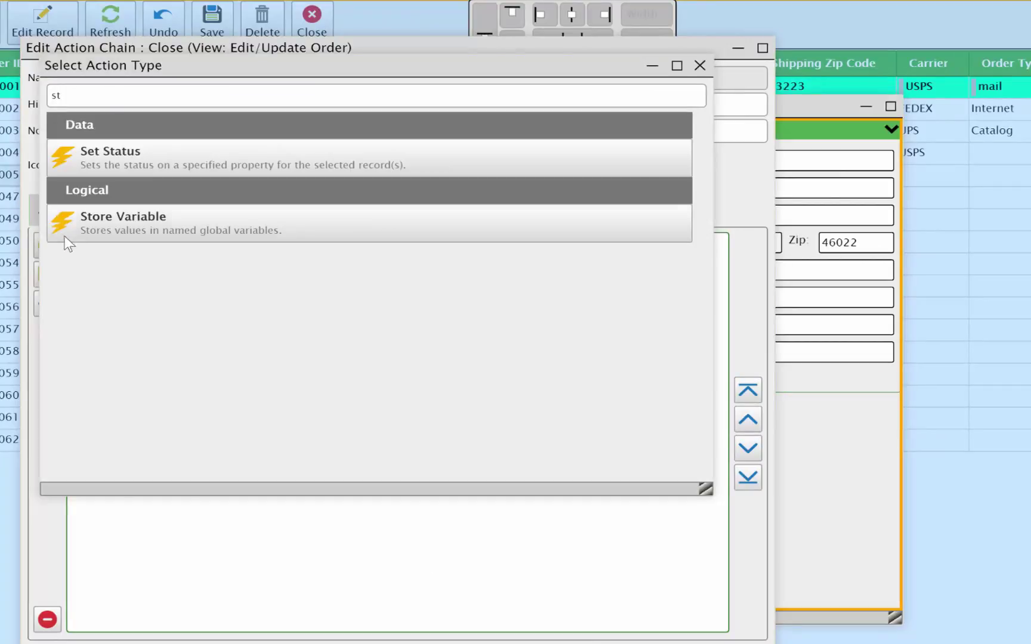
pyautogui.click(87, 234)
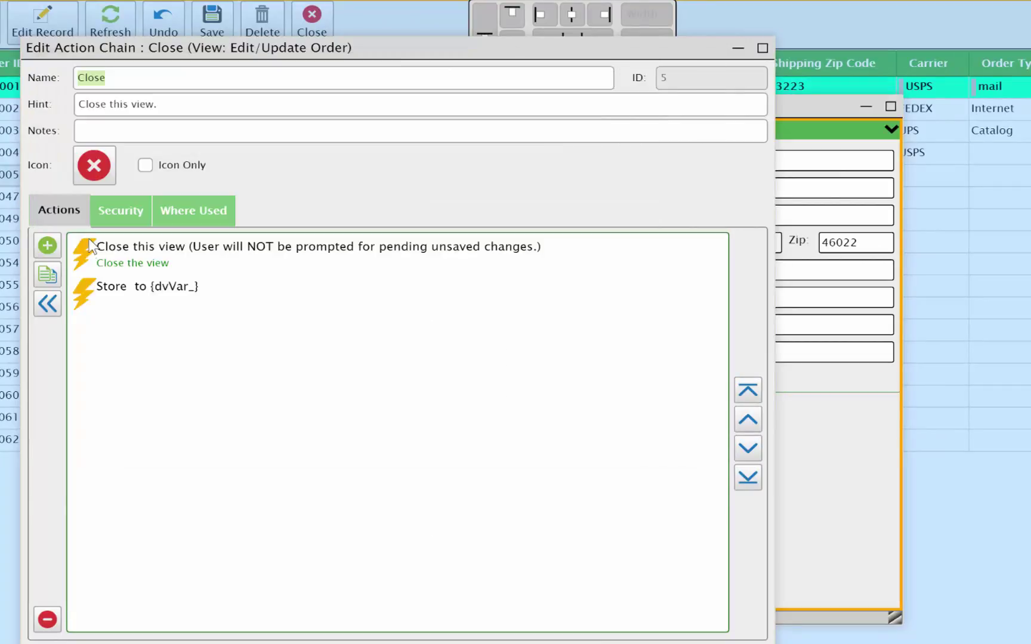
pyautogui.click(106, 288)
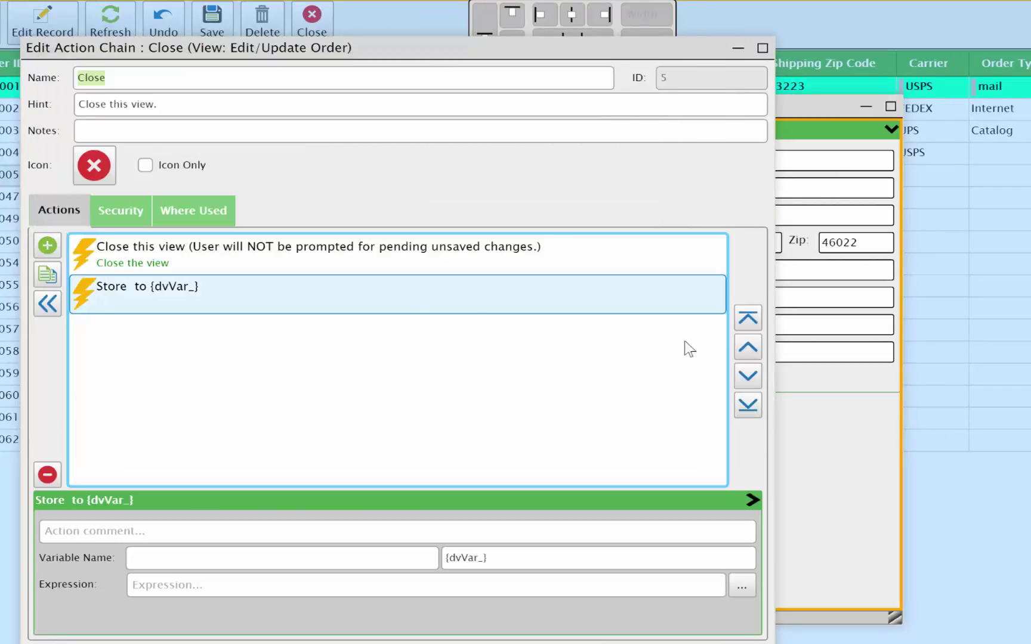
pyautogui.click(748, 347)
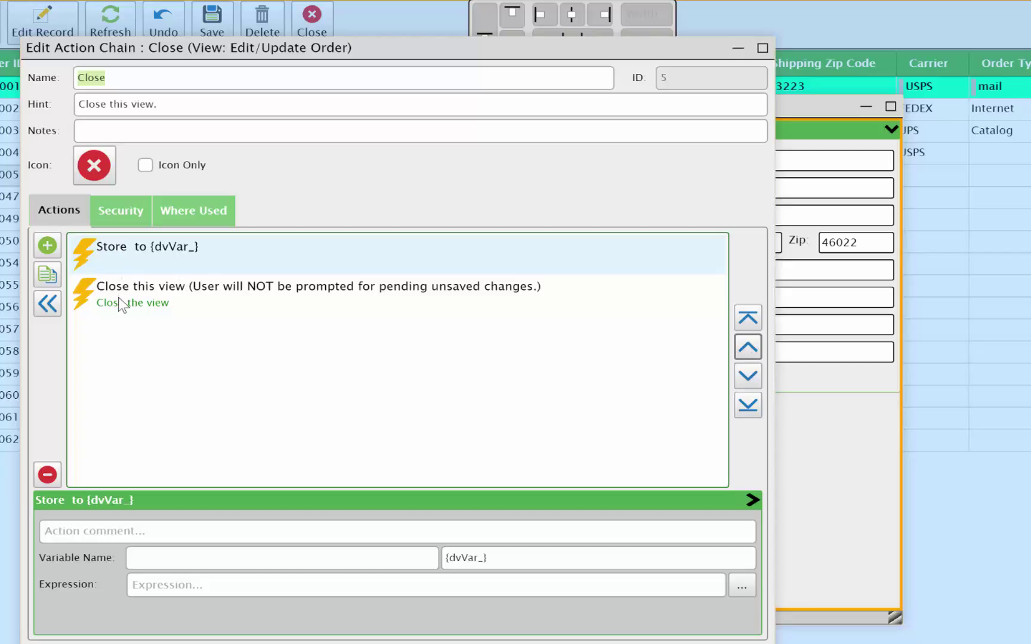
# Give the Store Variable action the comment "Clear variables", the variable name OrderView.OrderID and the empty-string expression ''.
pyautogui.click(125, 530)
pyautogui.write('Clear ')
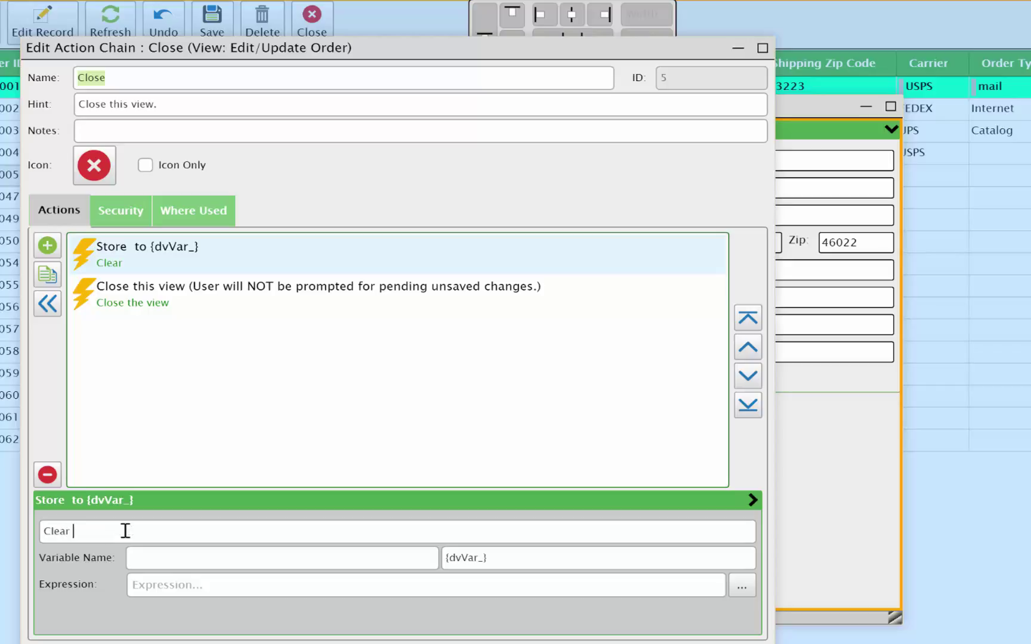
pyautogui.write('variables')
pyautogui.click(159, 559)
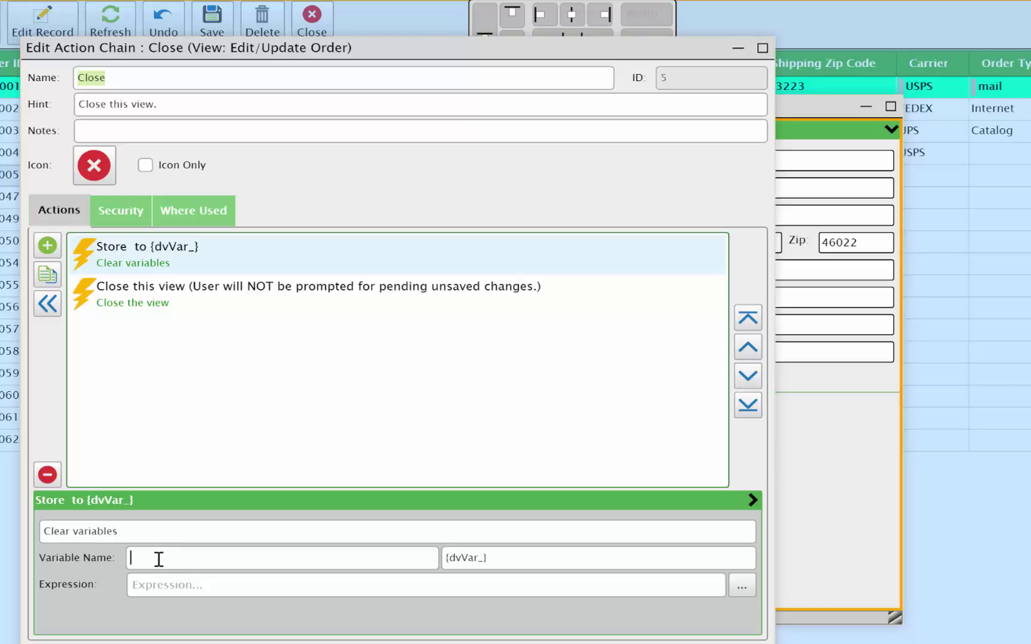
pyautogui.write('OrderView.OrderID')
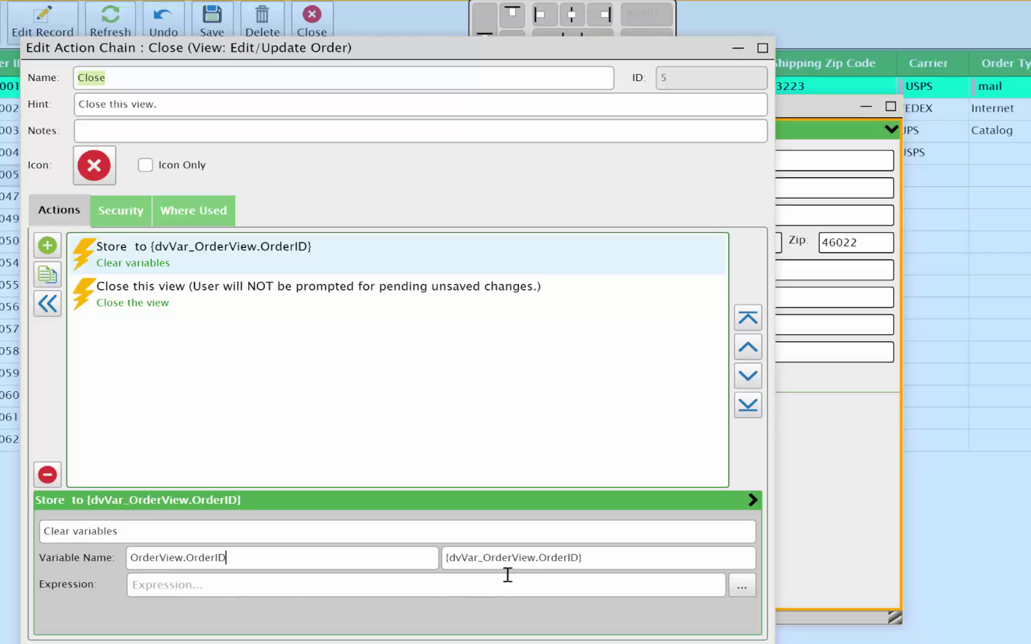
pyautogui.click(251, 585)
pyautogui.write("''")
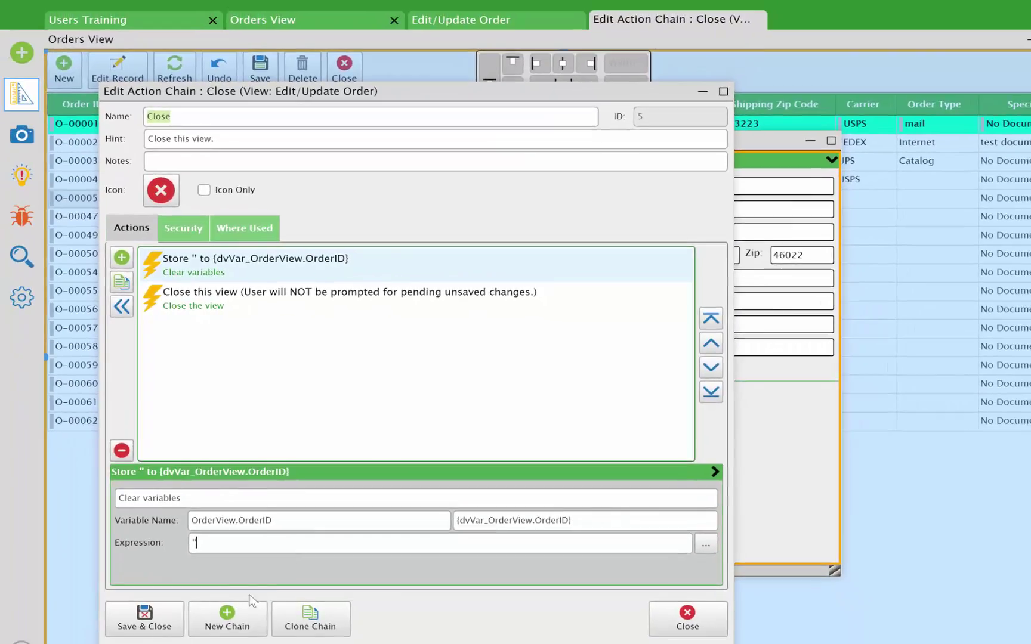
# Save the Close action chain and leave design mode, closing the Edit/Update Order view.
pyautogui.click(146, 621)
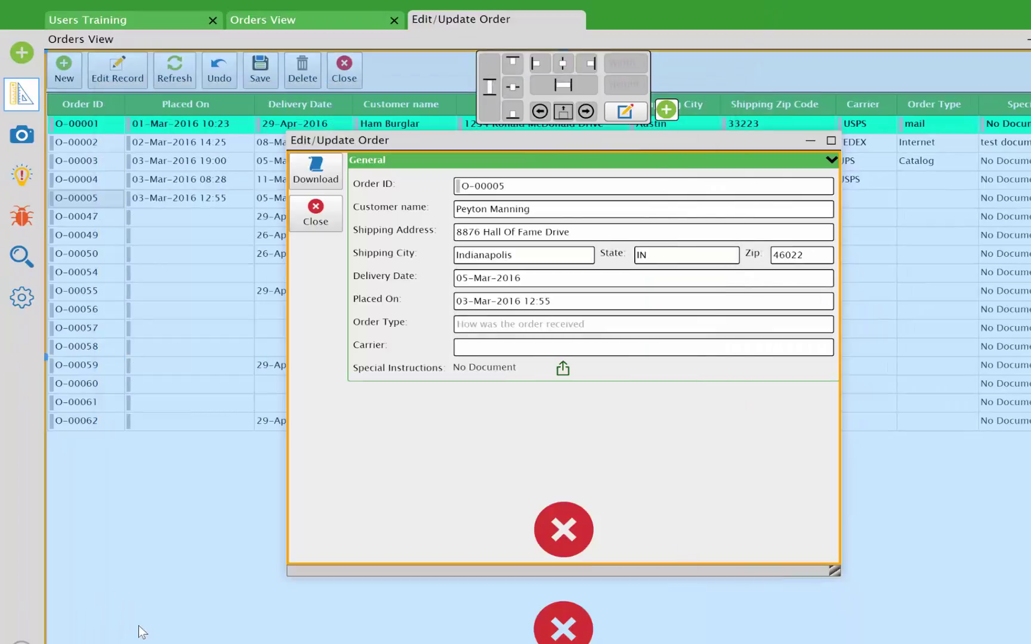
pyautogui.click(22, 135)
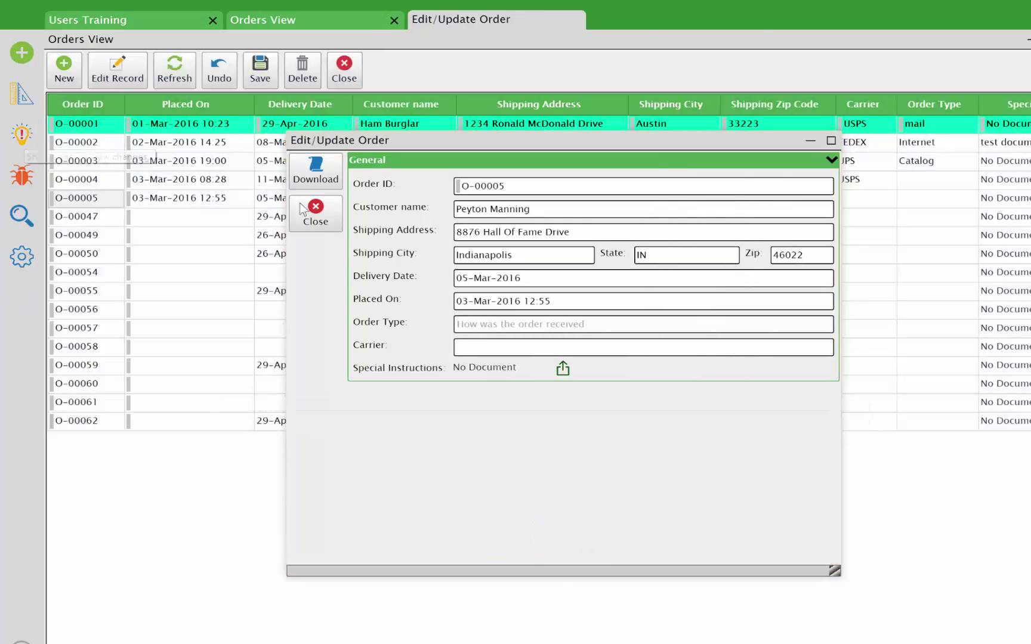
pyautogui.click(322, 223)
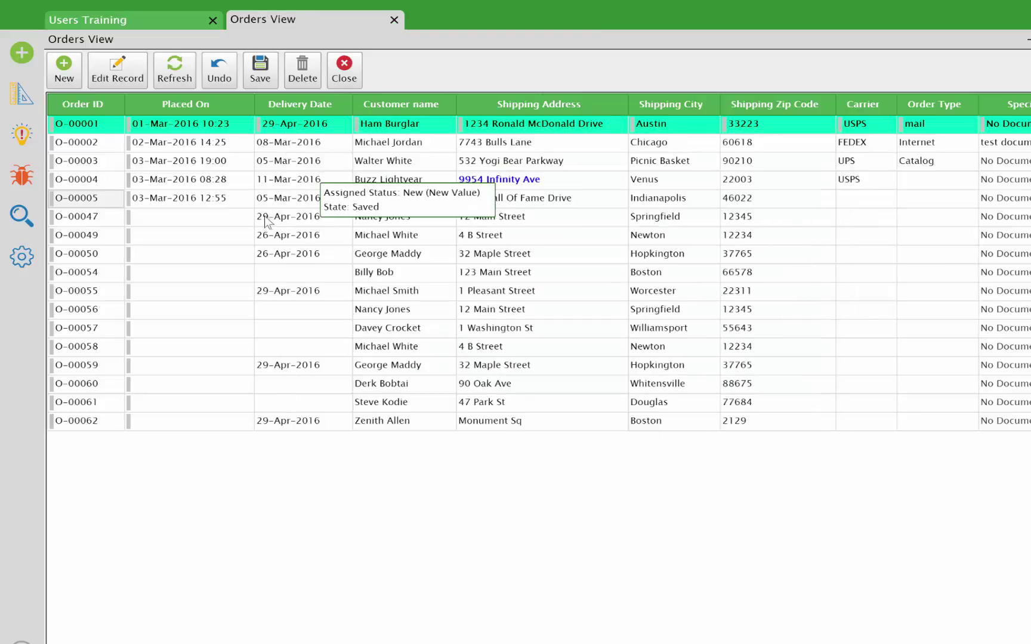
# Run the Edit Record action on the order in the seventh row of the Orders View.
pyautogui.moveTo(94, 223)
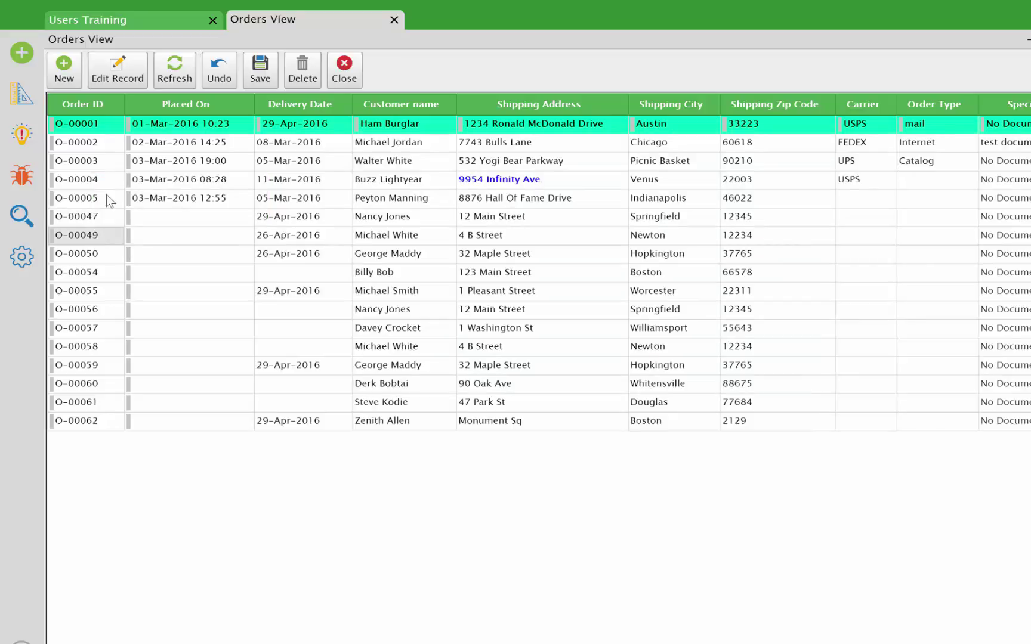
pyautogui.click(125, 75)
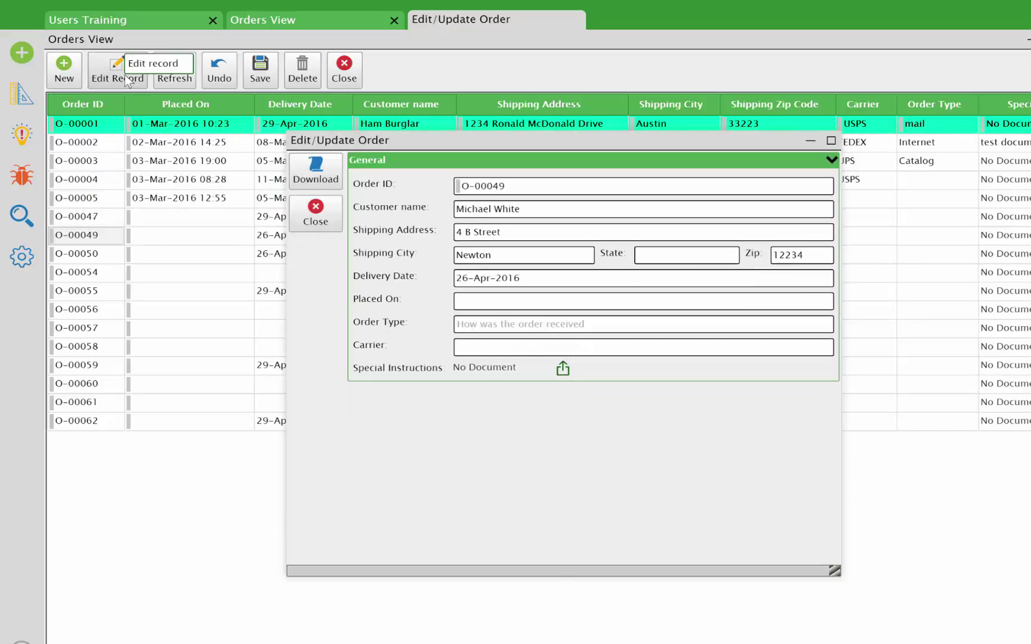
pyautogui.click(321, 213)
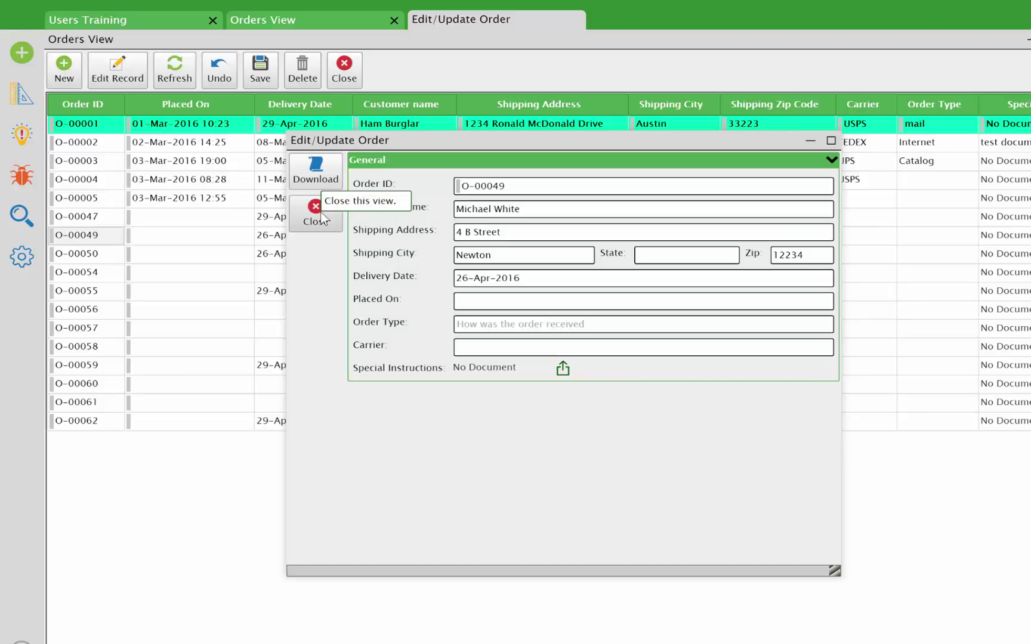